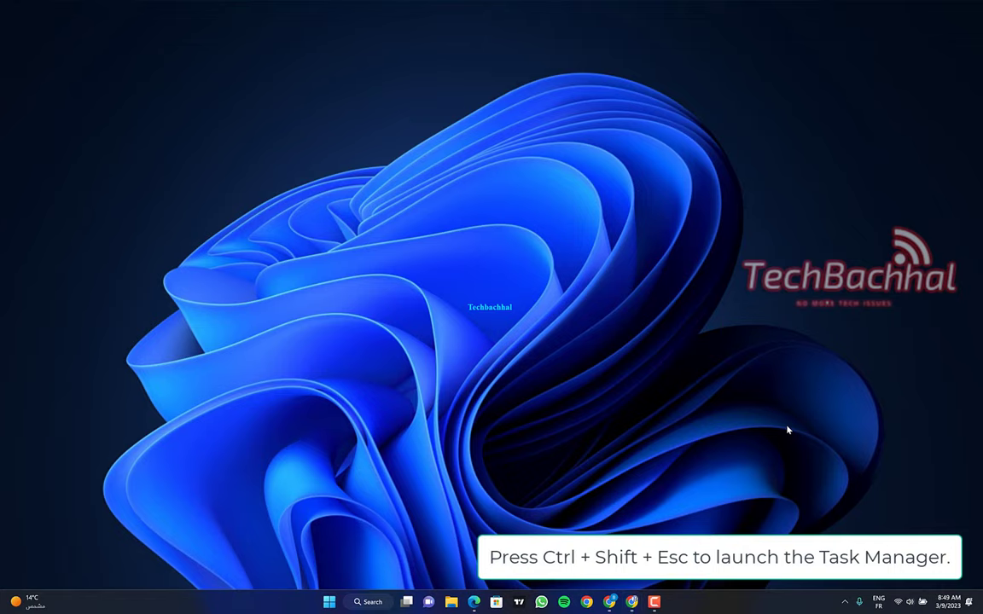
# Restart the Windows Explorer process in Task Manager, and close Task Manager
pyautogui.hotkey('ctrl', 'shift', 'Escape')
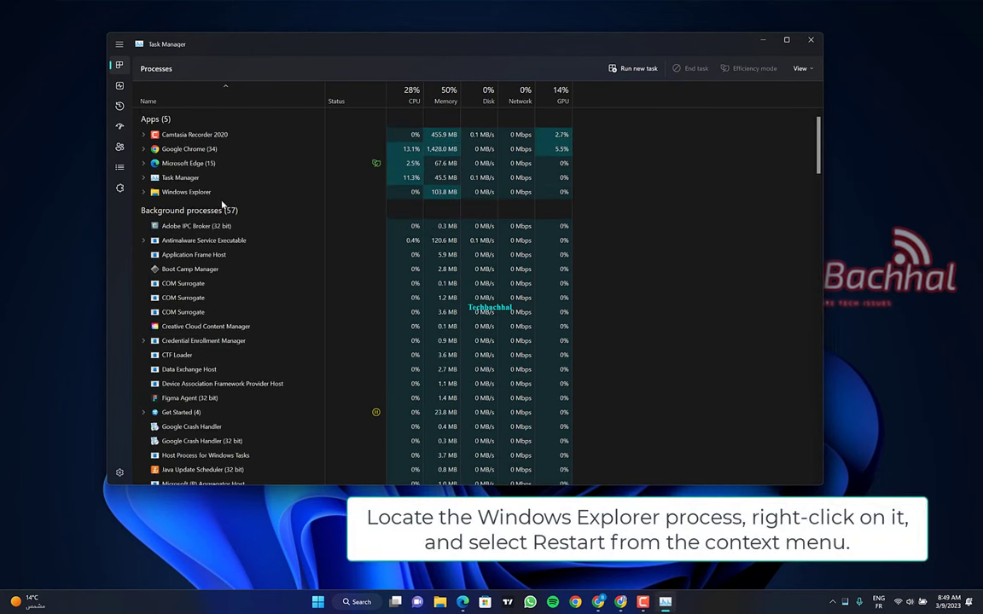
pyautogui.click(220, 197)
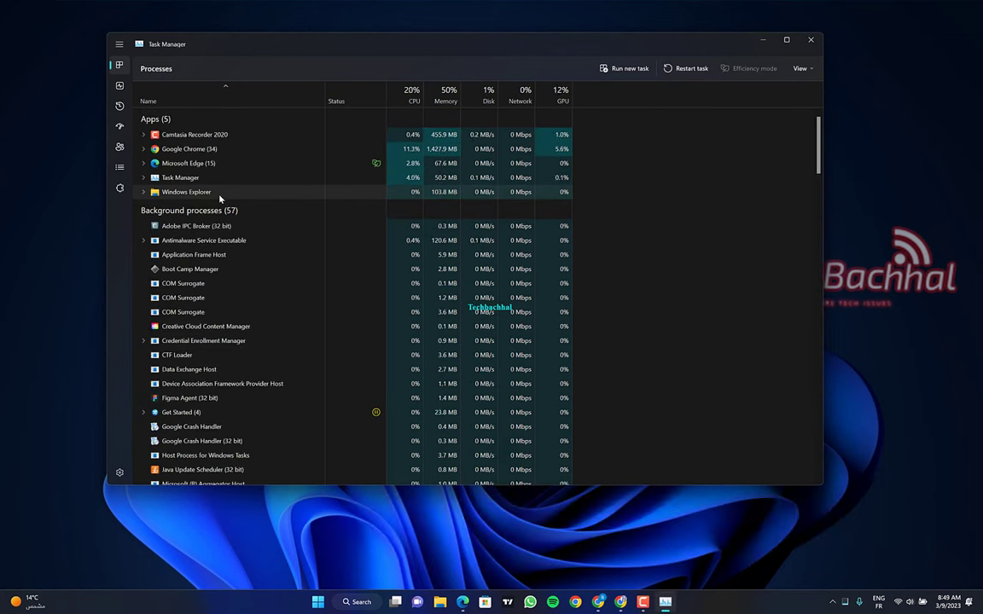
pyautogui.rightClick(219, 197)
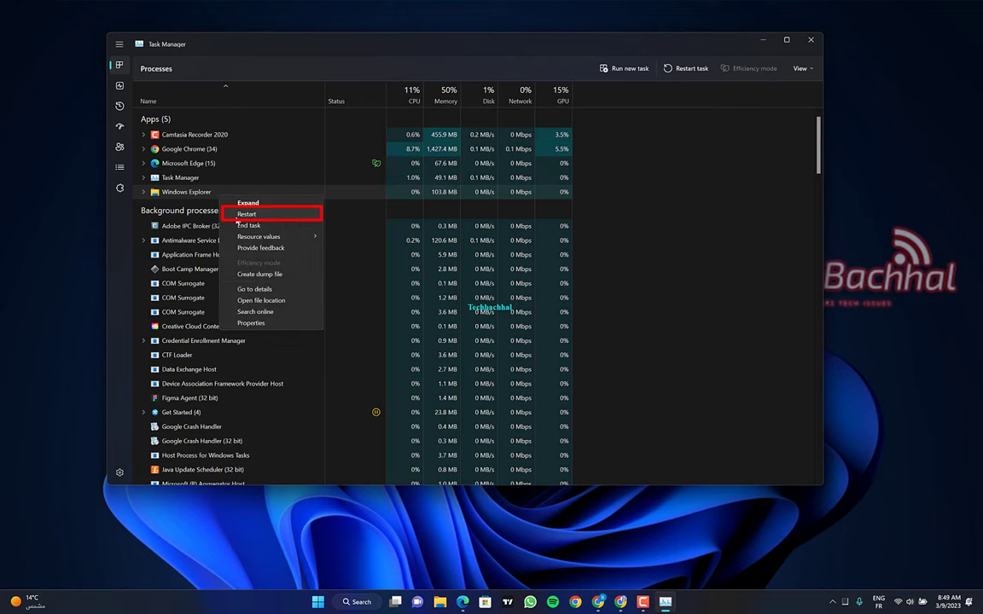
pyautogui.click(246, 214)
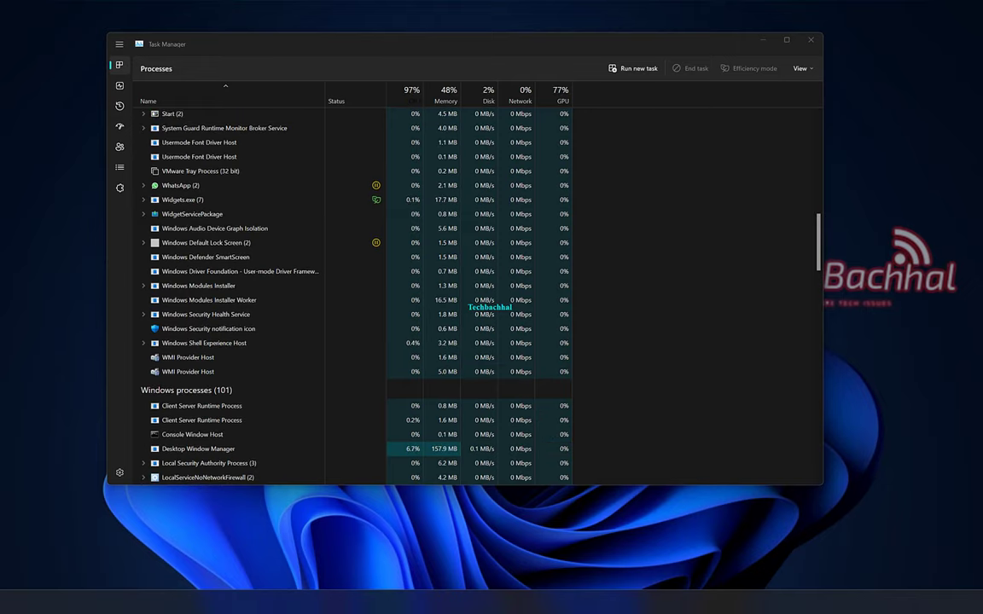
pyautogui.click(810, 40)
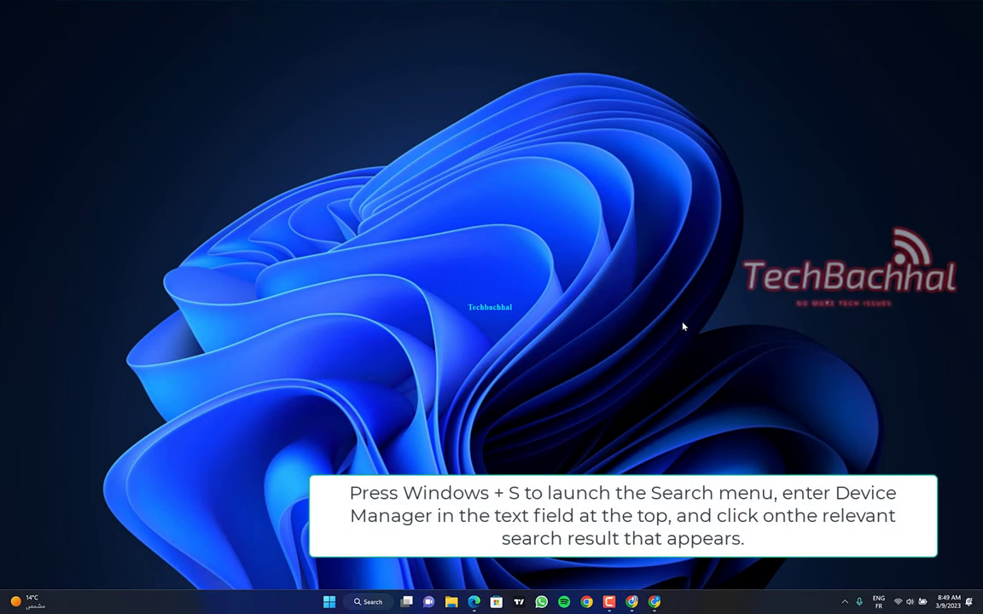
# Search Windows for "device", open Device Manager and maximize its window
pyautogui.press('super+s')
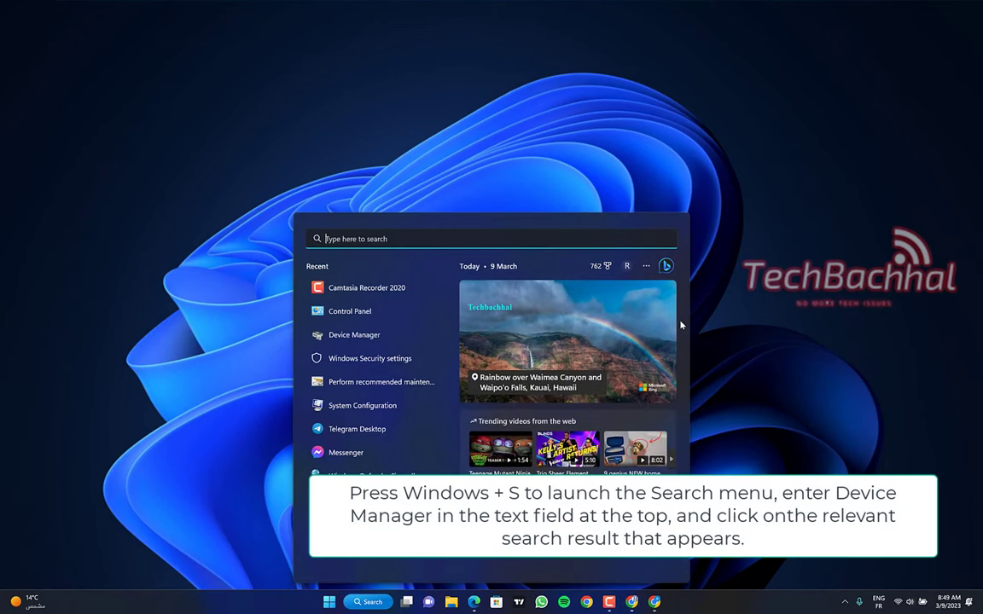
pyautogui.write('device')
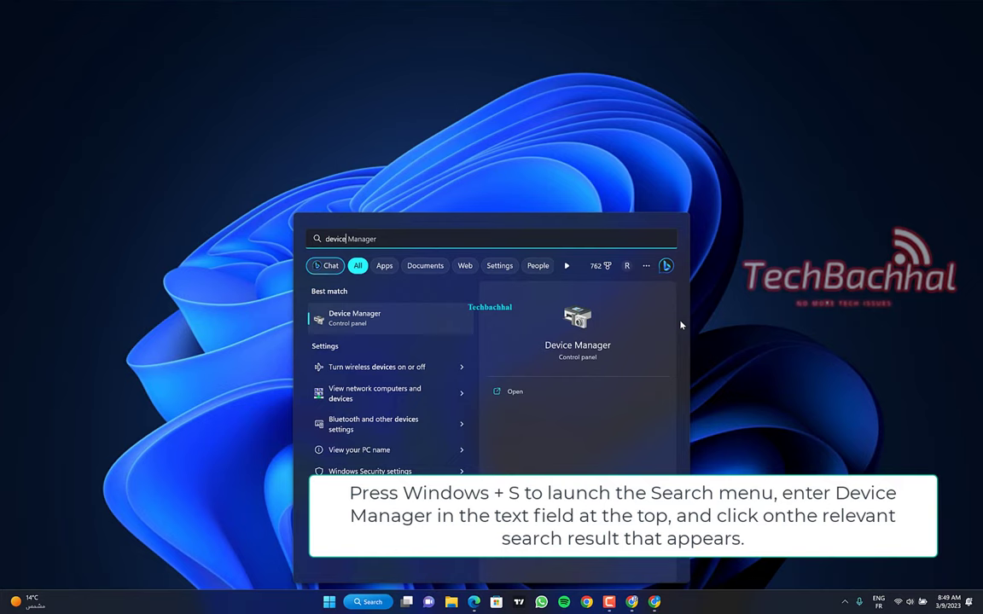
pyautogui.click(429, 328)
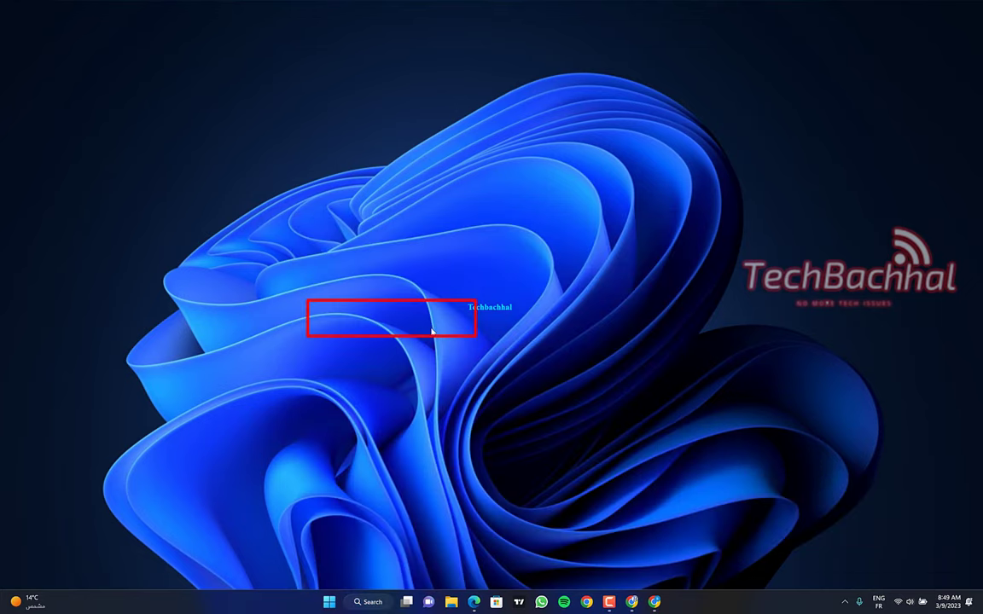
pyautogui.click(402, 28)
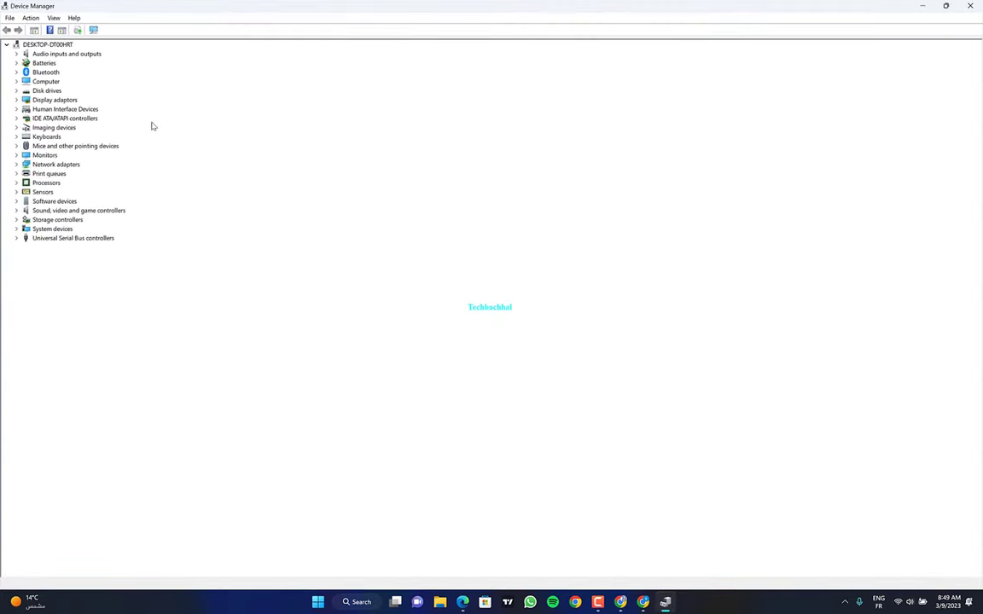
# Show the driver properties of the Intel(R) Iris(TM) Pro Graphics 5200 under Display adaptors
pyautogui.doubleClick(47, 100)
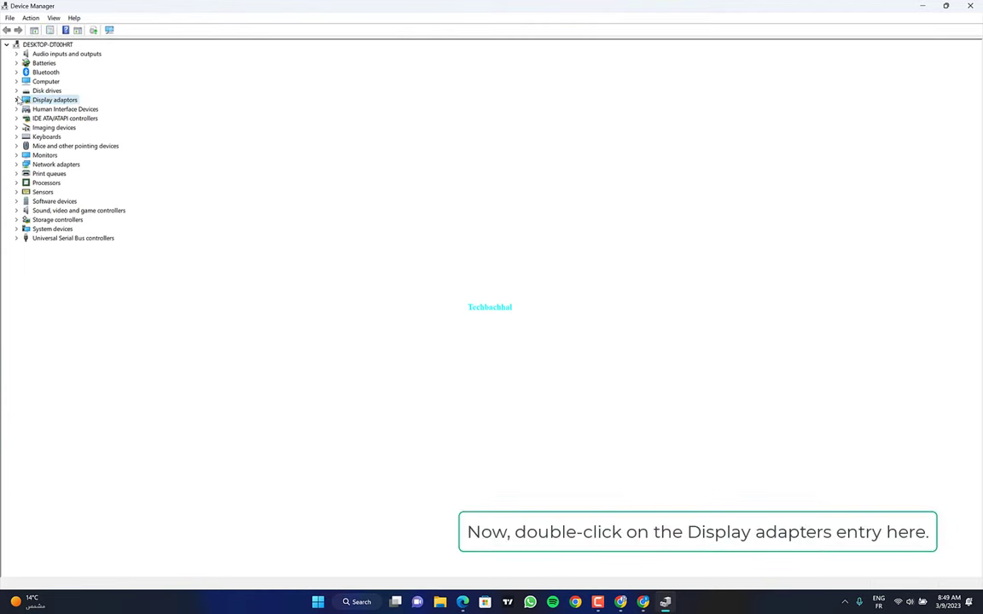
pyautogui.rightClick(58, 110)
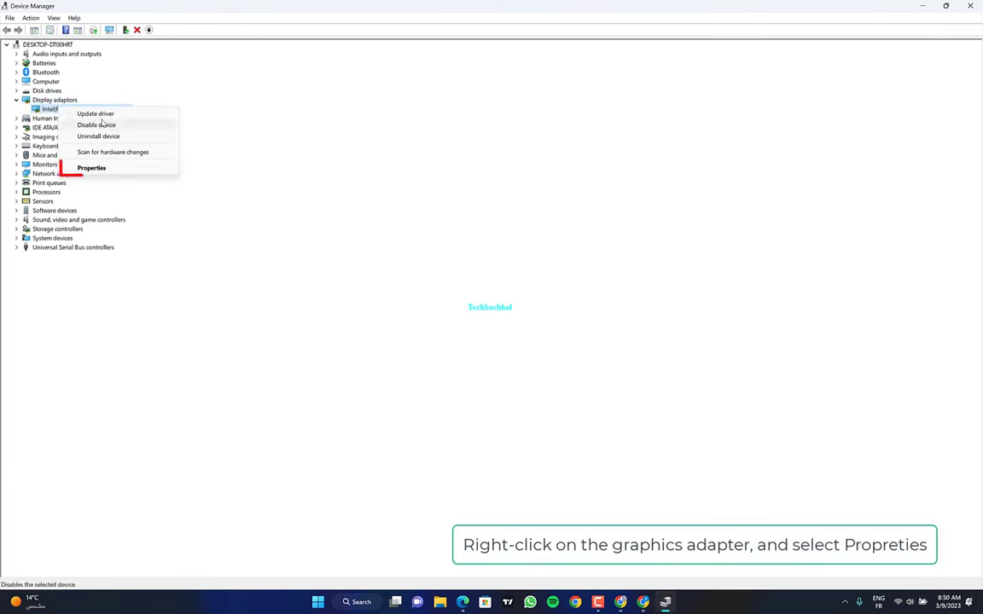
pyautogui.click(92, 168)
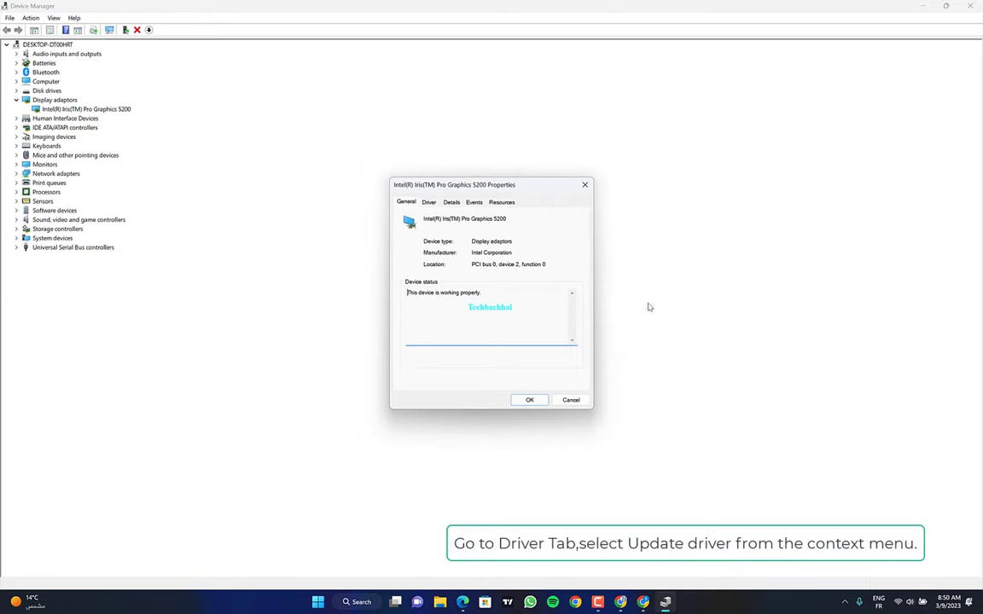
pyautogui.click(430, 202)
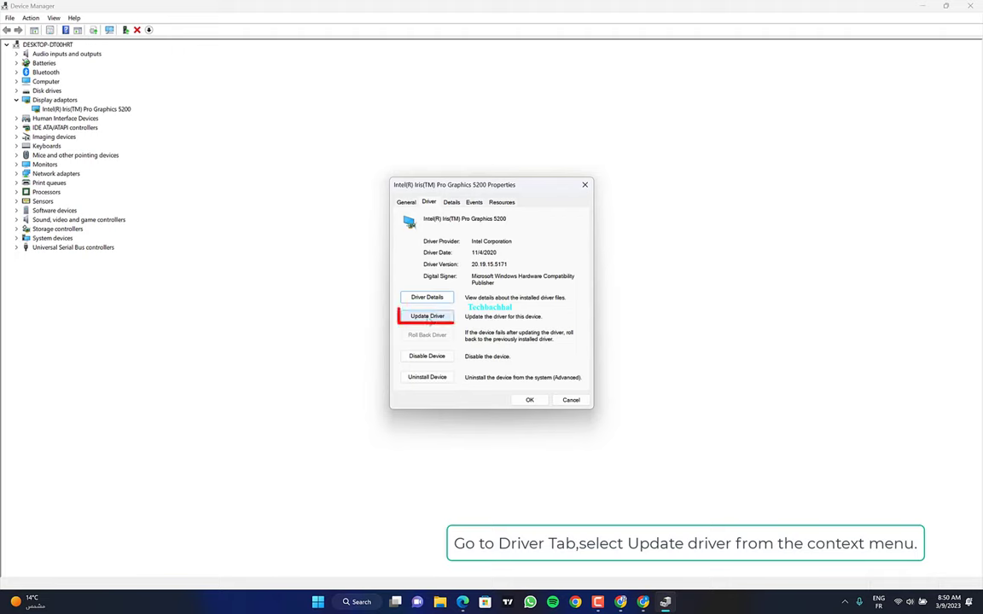
# Update the graphics driver by searching automatically for drivers, and close the update wizard and the properties dialog
pyautogui.click(437, 318)
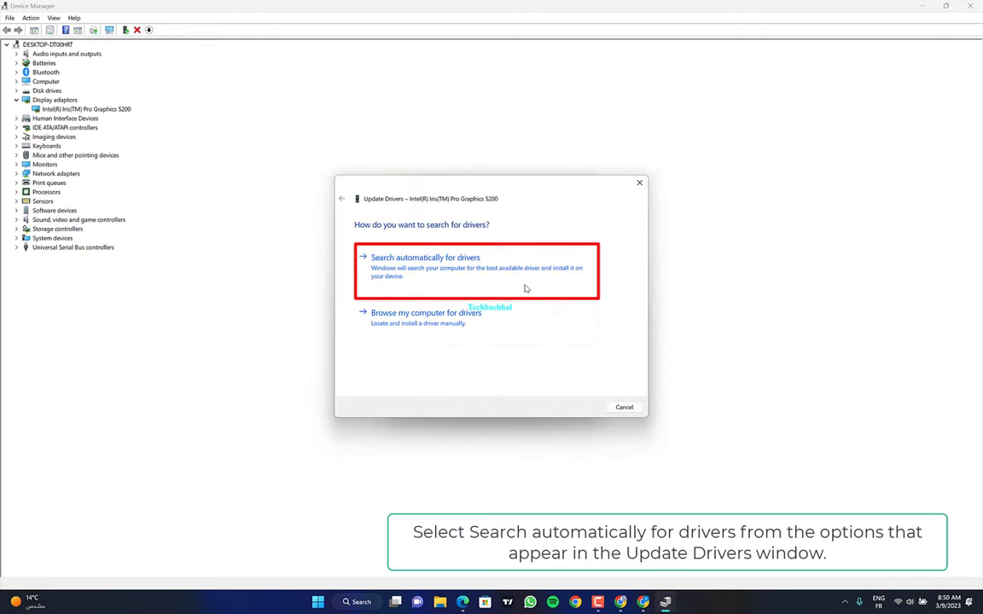
pyautogui.click(587, 289)
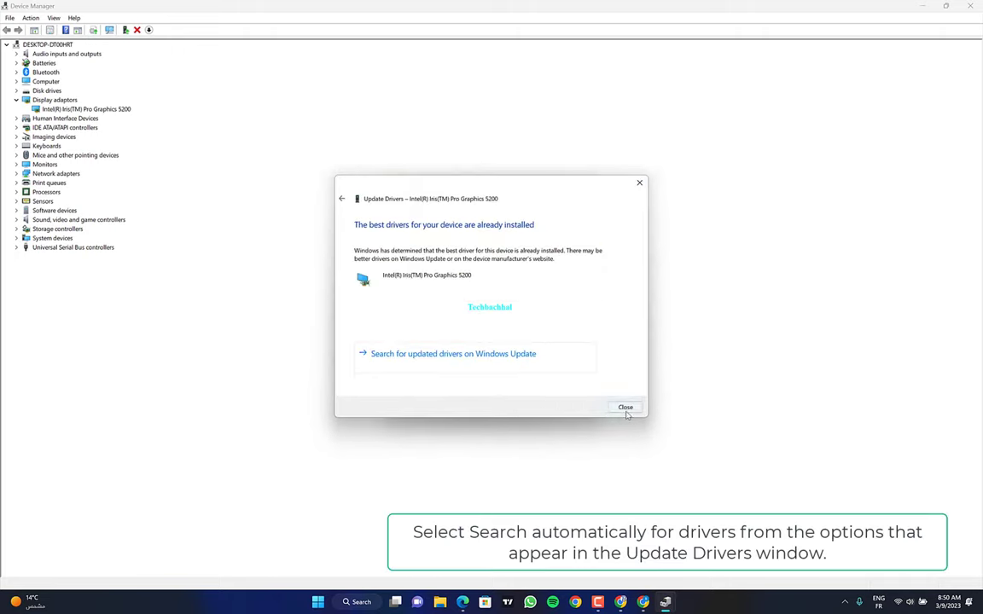
pyautogui.click(627, 408)
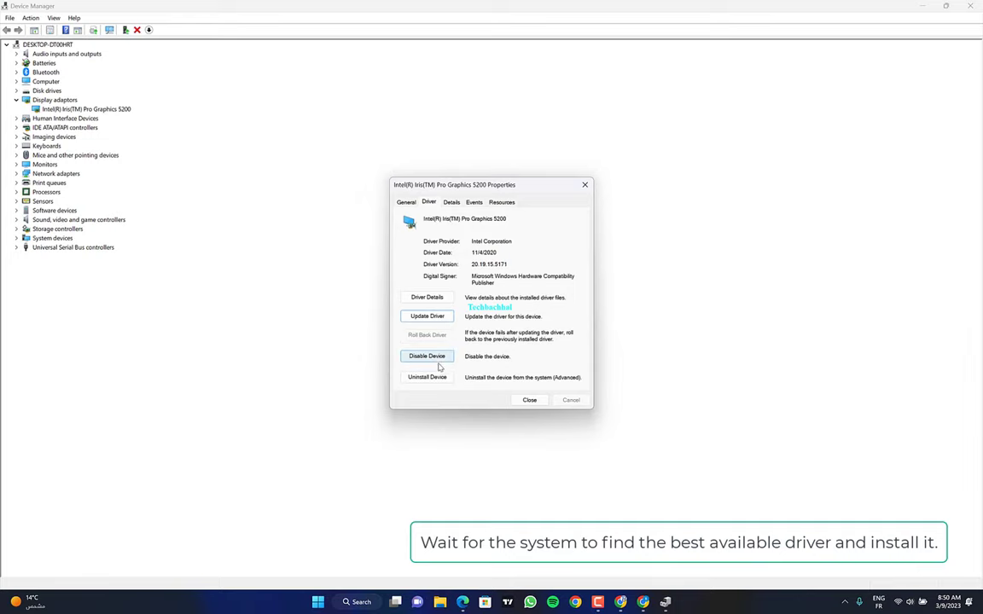
pyautogui.click(524, 401)
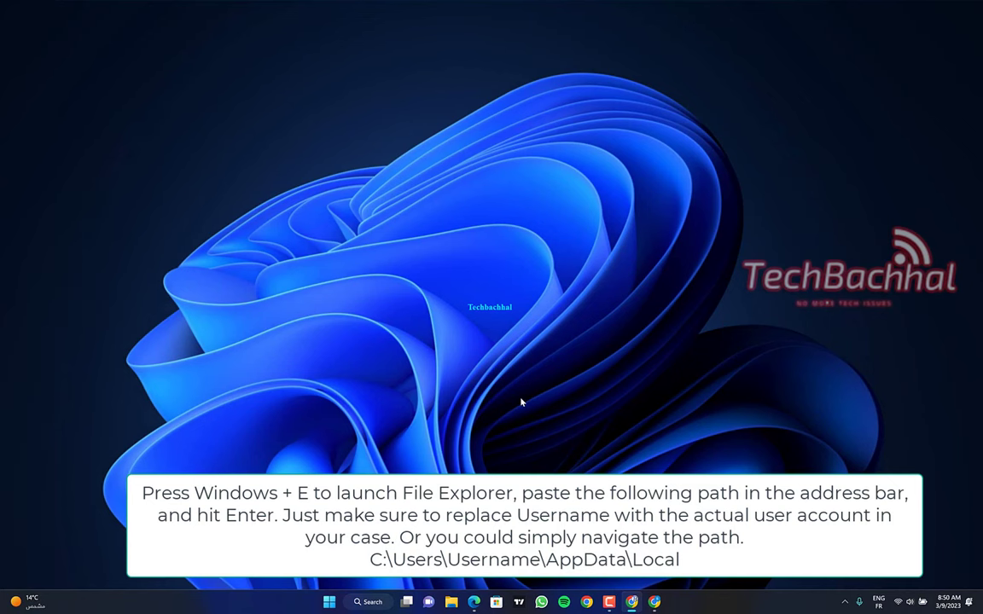
# Open the appdata folder with the Run command, maximize the window and enter the Local folder
pyautogui.press('super+r')
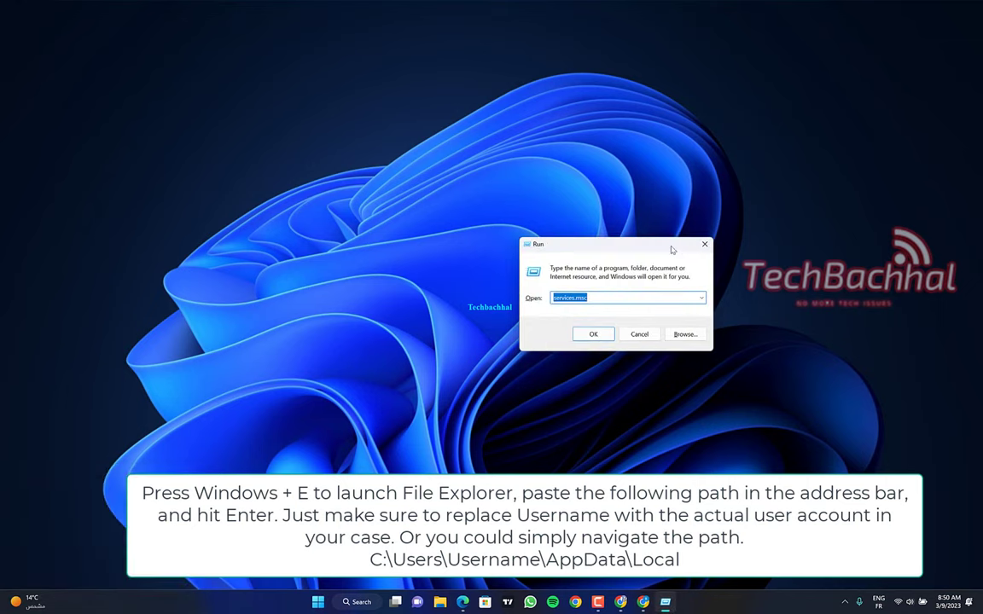
pyautogui.write('appdata')
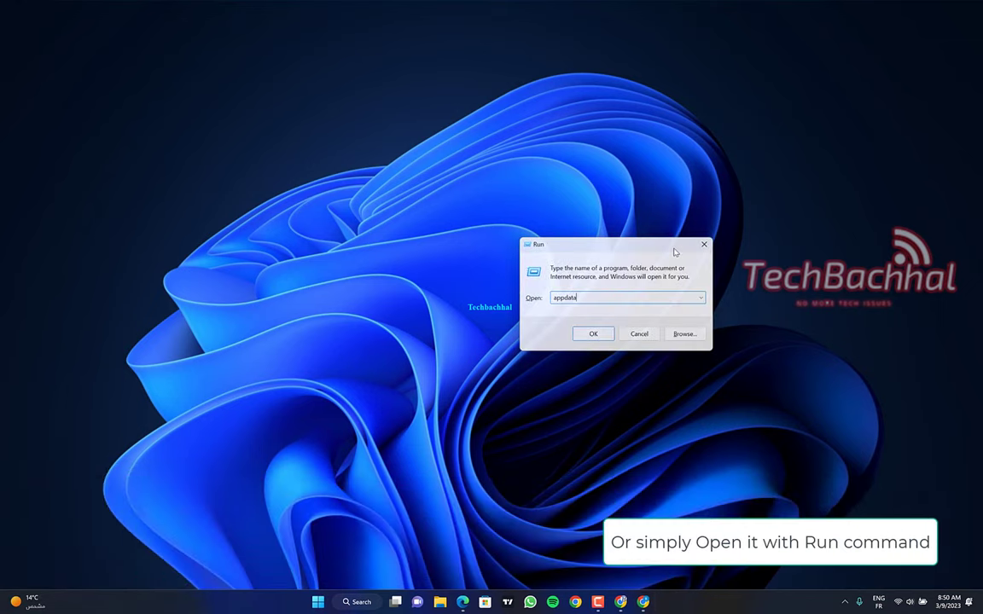
pyautogui.press('Return')
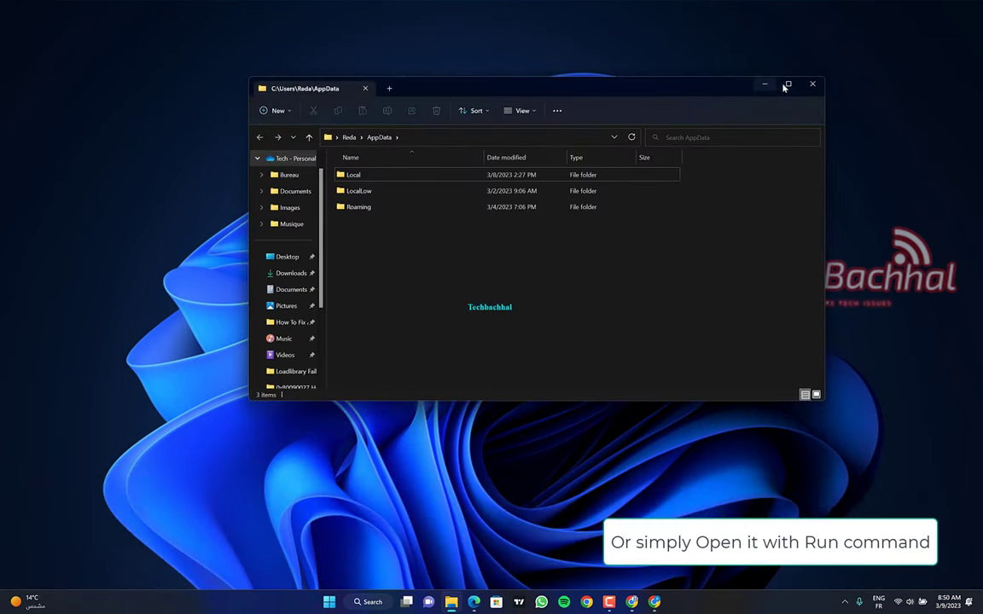
pyautogui.click(786, 85)
pyautogui.doubleClick(425, 93)
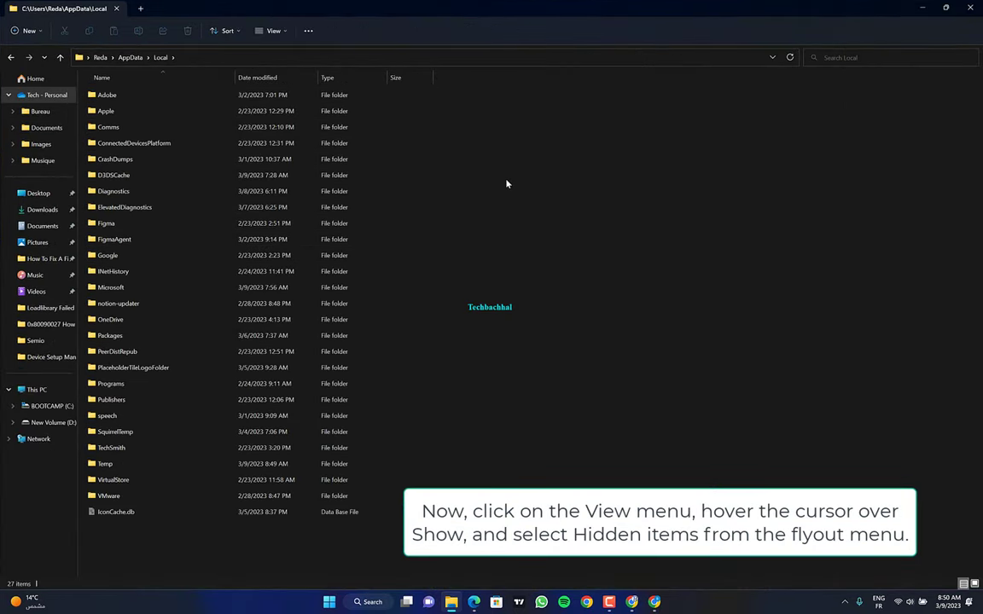
# Check in the folder's view options whether showing hidden items is enabled
pyautogui.rightClick(648, 173)
pyautogui.click(275, 32)
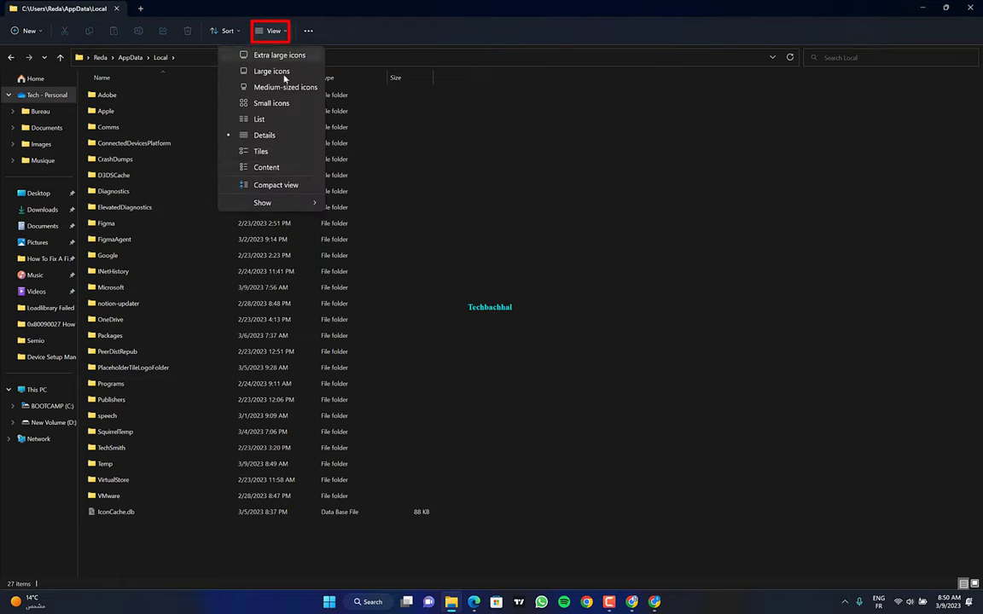
pyautogui.moveTo(284, 204)
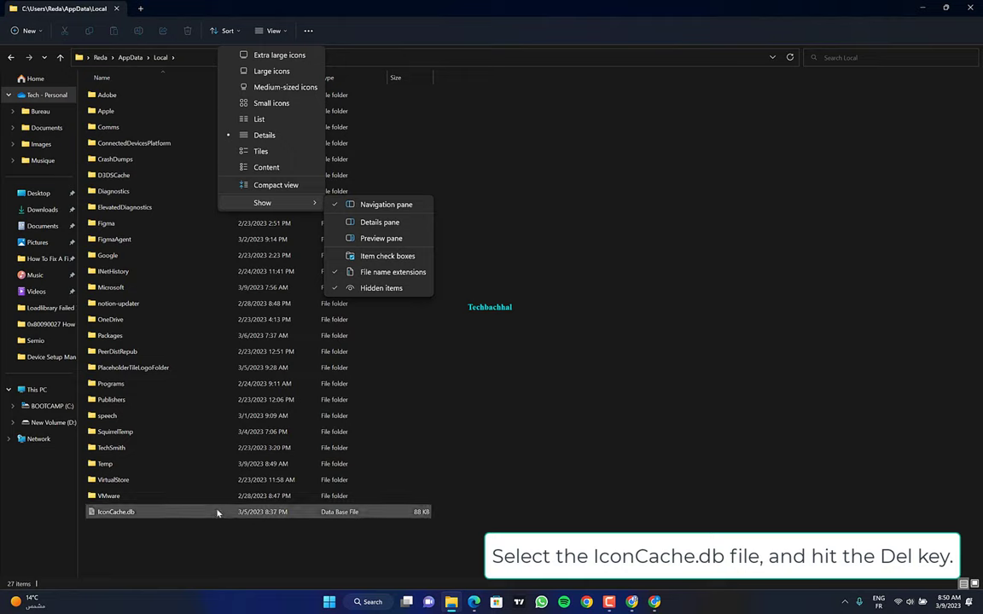
pyautogui.click(218, 512)
pyautogui.click(404, 467)
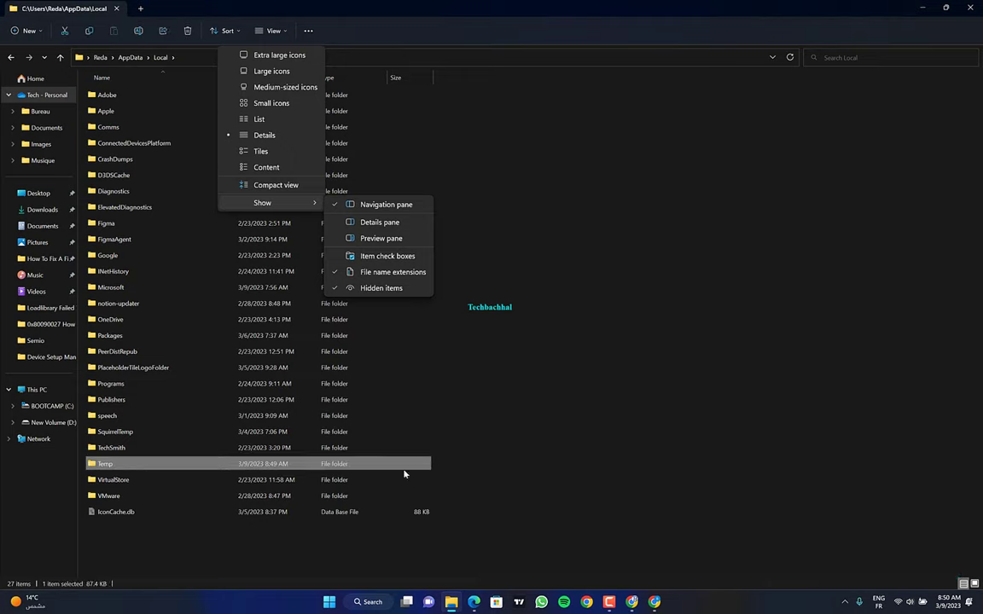
pyautogui.click(270, 31)
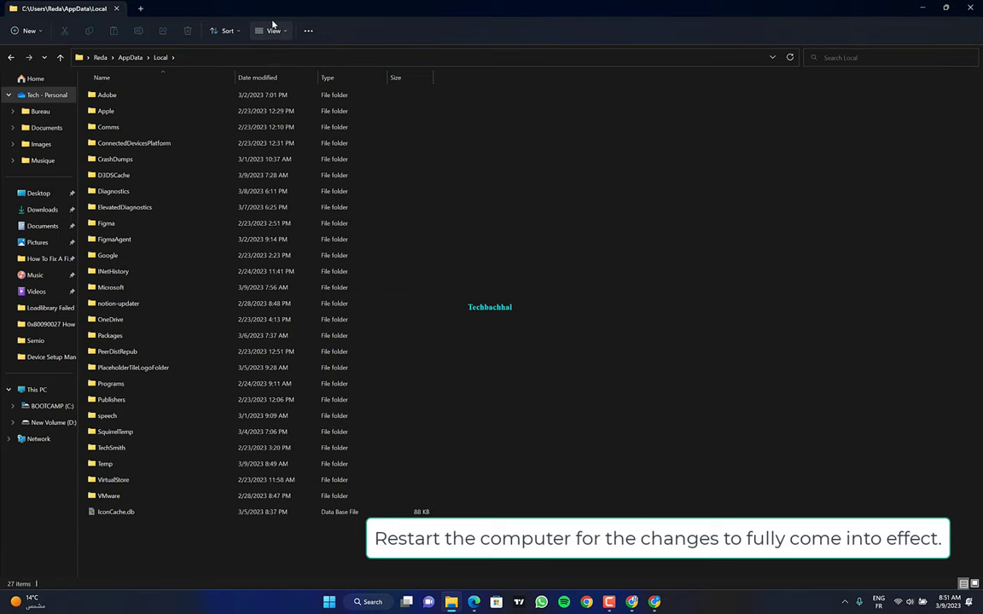
pyautogui.click(275, 512)
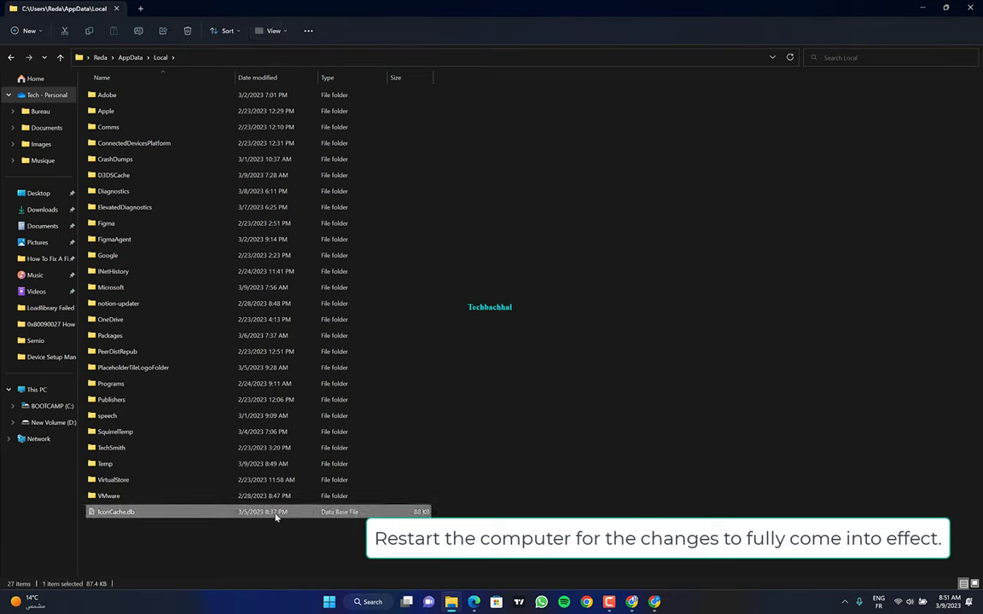
pyautogui.rightClick(359, 511)
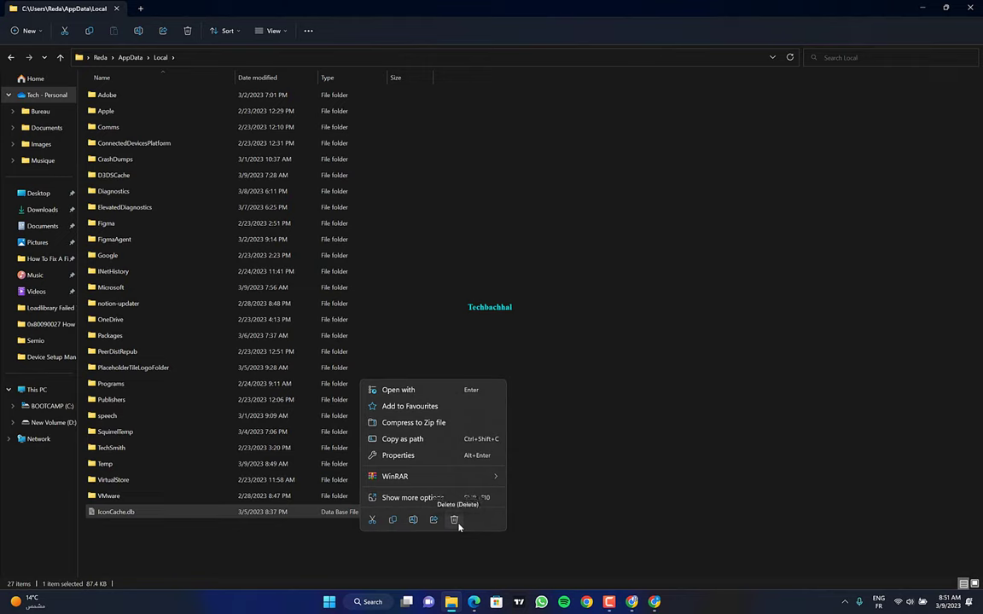
pyautogui.click(612, 534)
# Restart the computer
pyautogui.press('super+x')
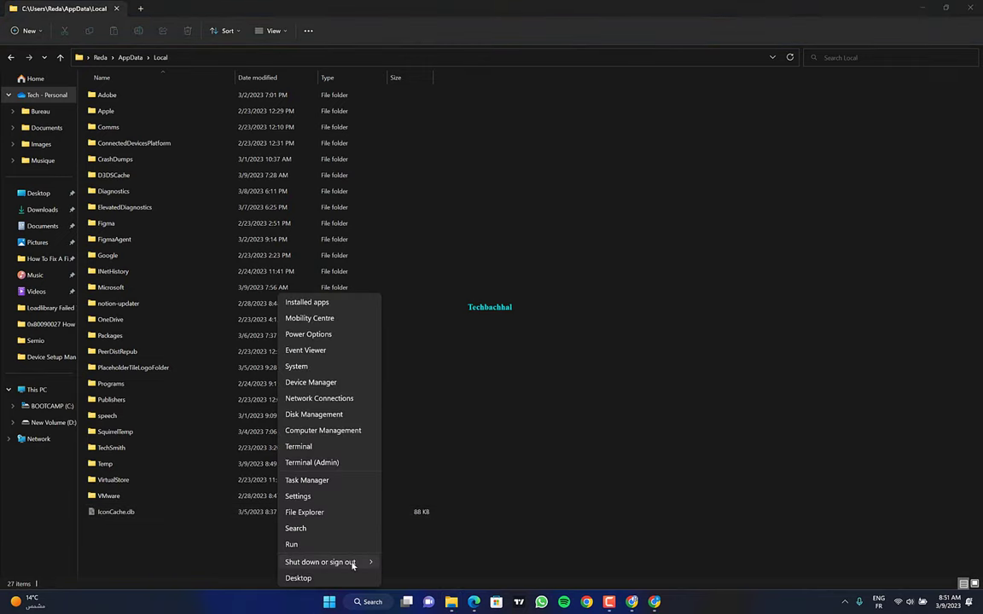
pyautogui.moveTo(367, 562)
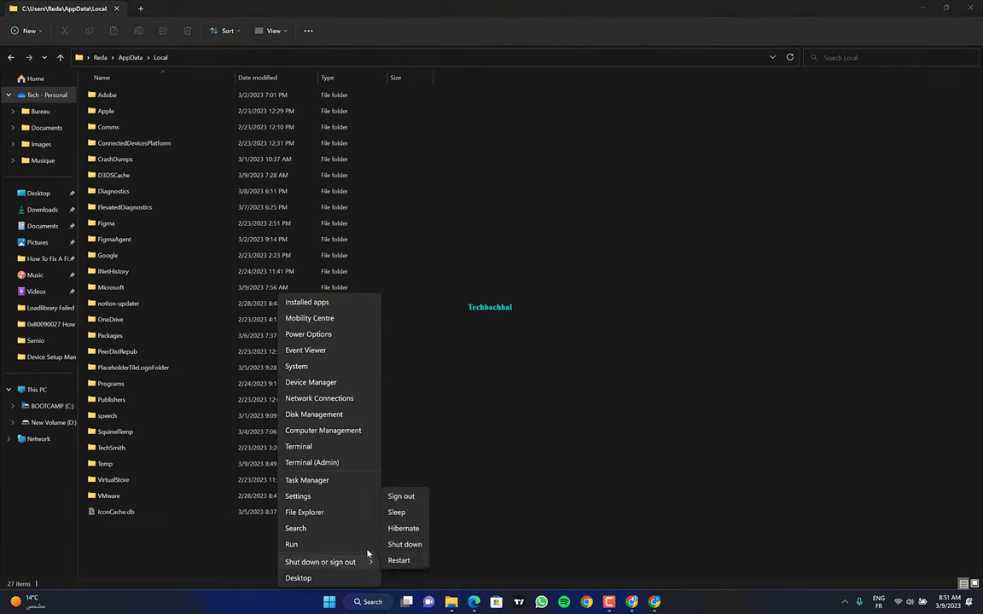
pyautogui.click(397, 562)
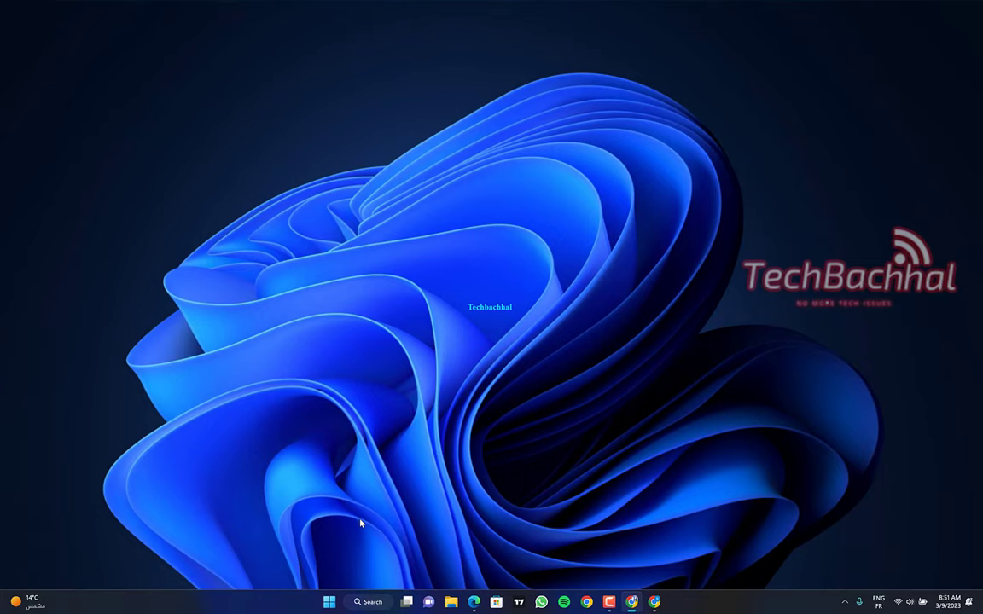
# Launch the Local Group Policy Editor by running gpedit.msc, and maximize its window
pyautogui.press('super+r')
pyautogui.moveTo(129, 424); pyautogui.dragTo(550, 285)
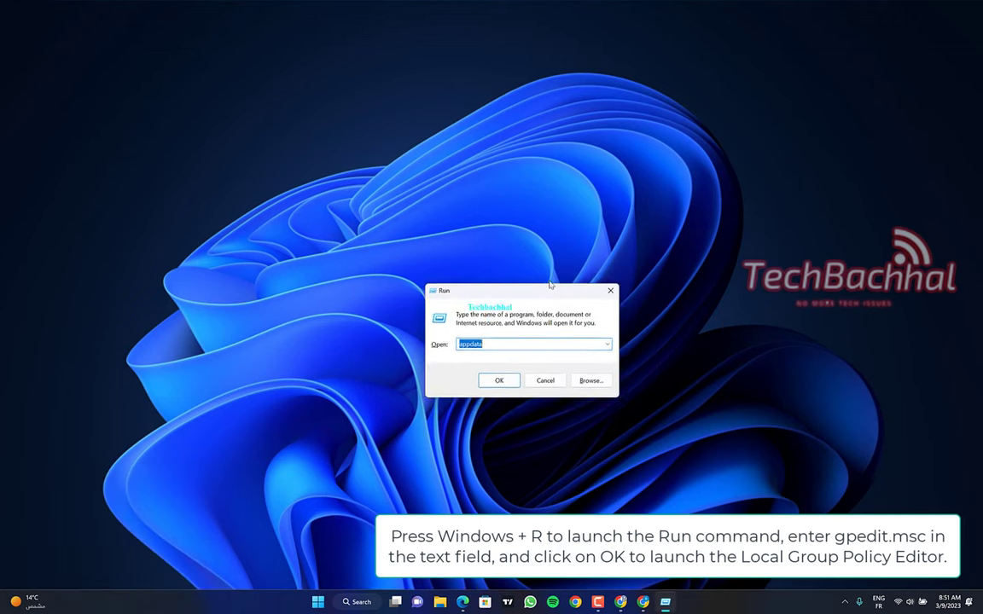
pyautogui.write('gped')
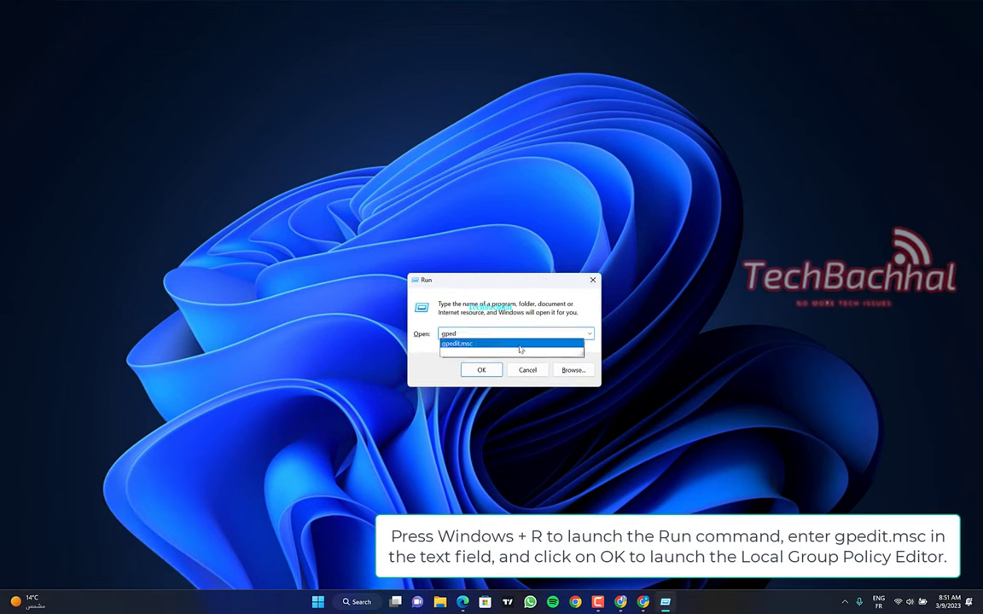
pyautogui.click(515, 344)
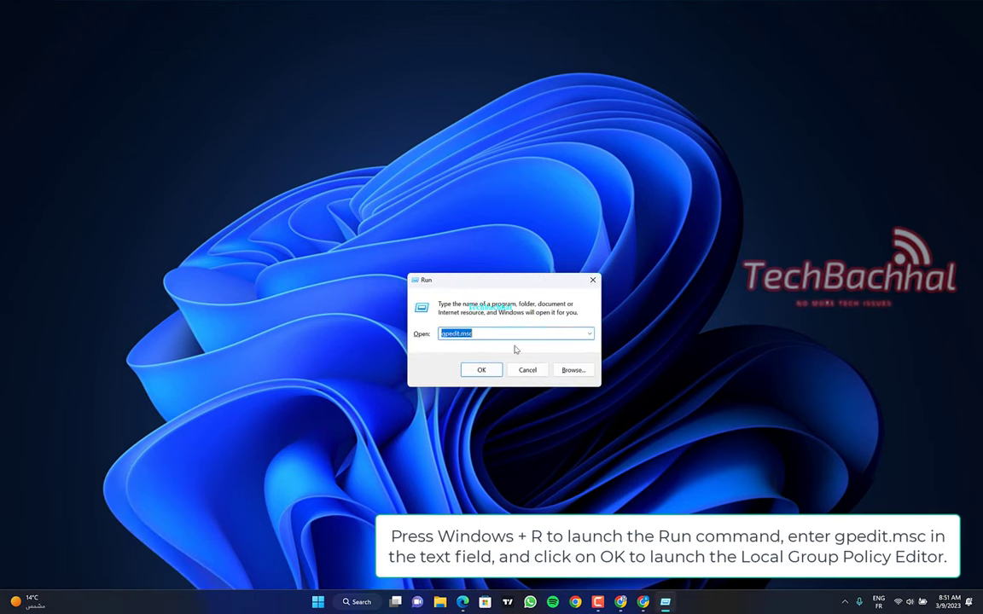
pyautogui.click(472, 372)
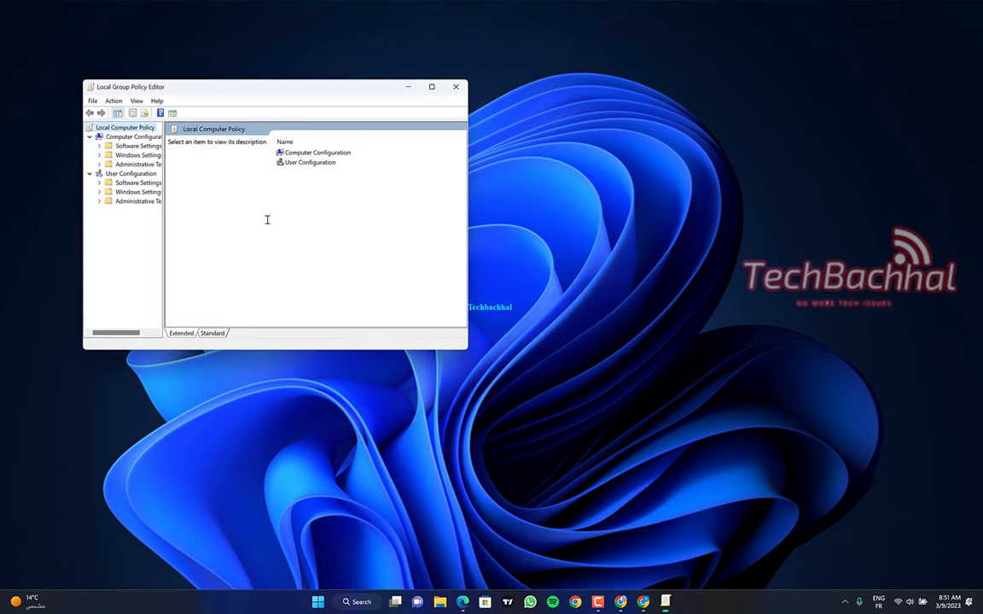
pyautogui.click(430, 87)
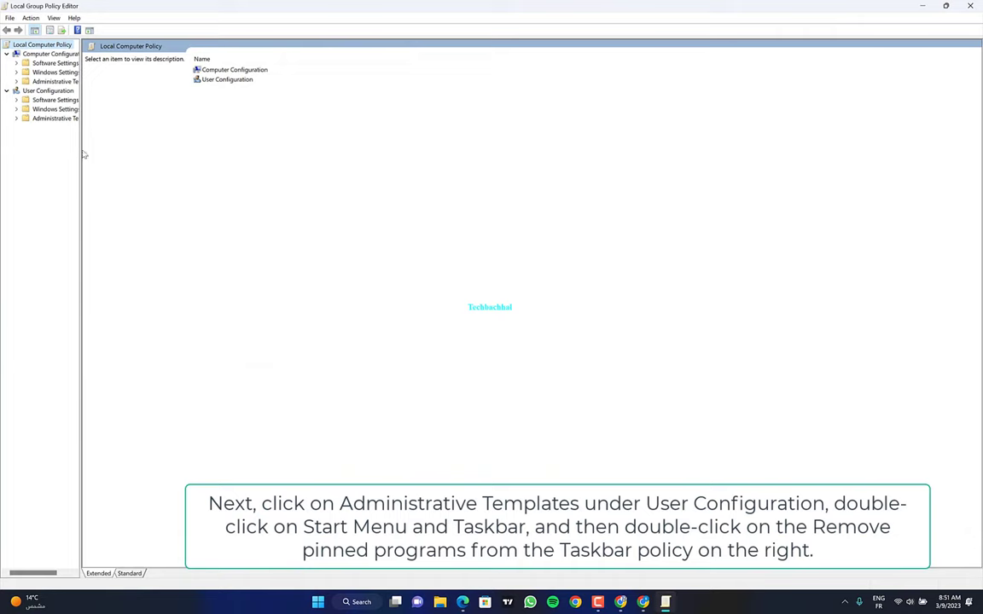
# Widen the policy tree and show the Start Menu and Taskbar policies in Computer Configuration's Administrative Templates
pyautogui.moveTo(82, 148); pyautogui.dragTo(235, 148)
pyautogui.click(16, 81)
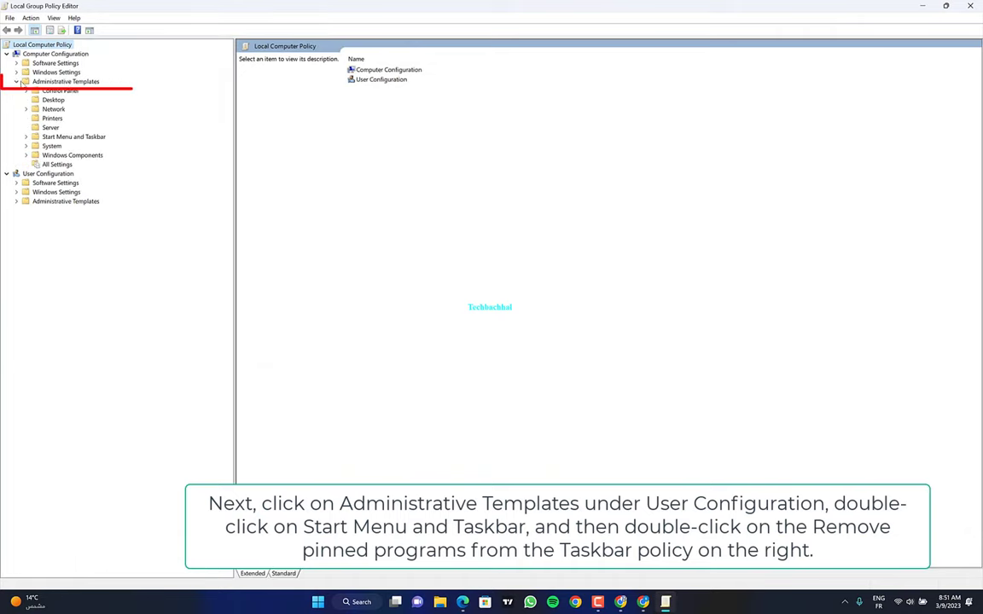
pyautogui.click(67, 82)
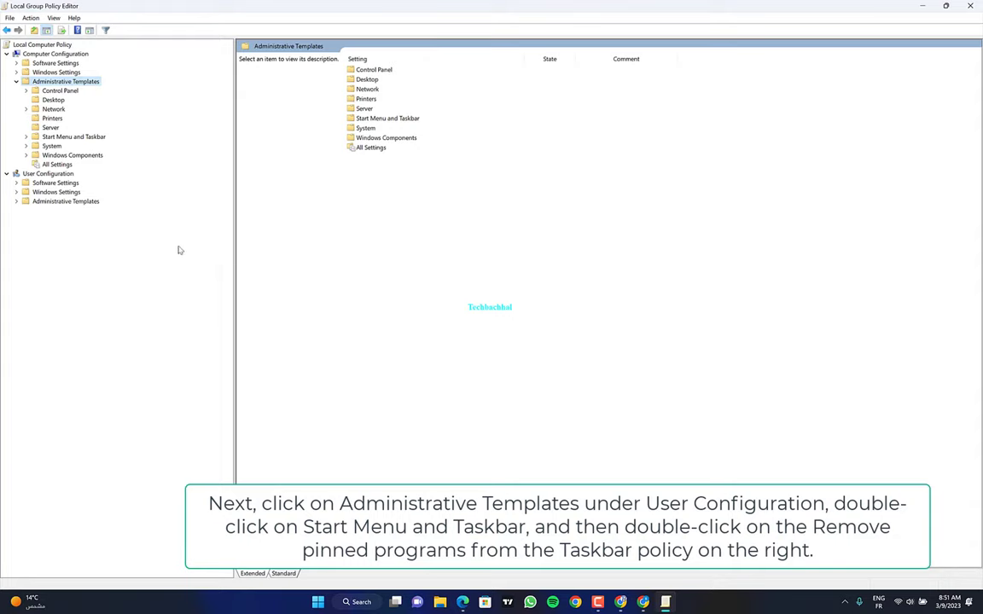
pyautogui.click(75, 136)
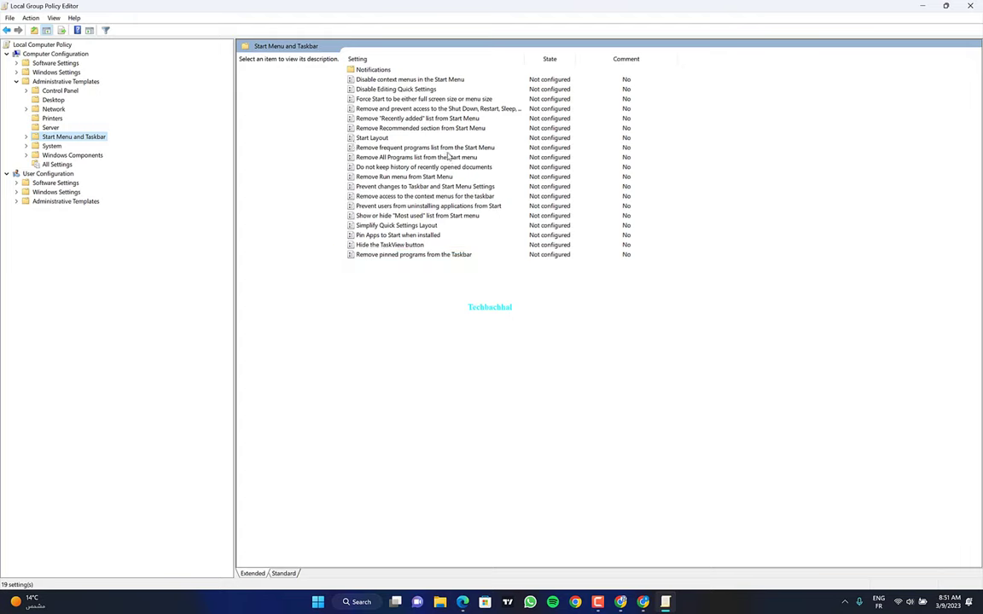
# Set the "Remove pinned programs from the Taskbar" policy to Not Configured and save it
pyautogui.click(401, 206)
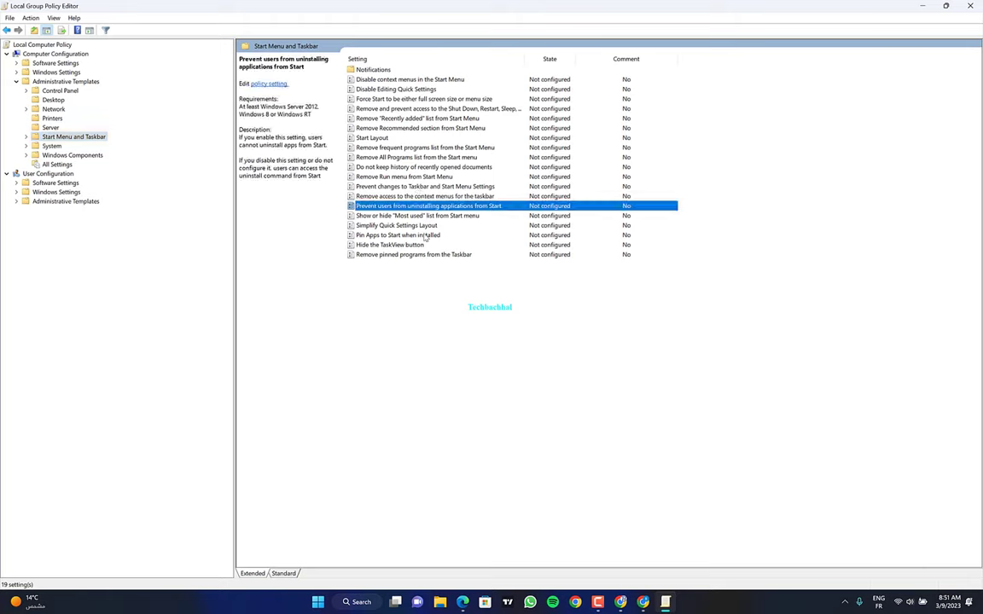
pyautogui.click(423, 255)
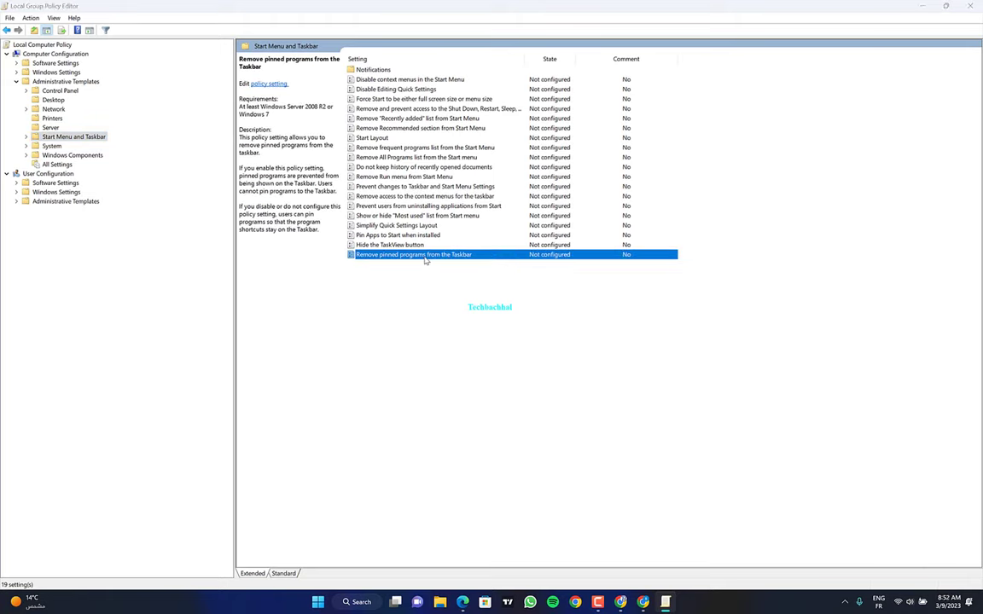
pyautogui.doubleClick(424, 256)
pyautogui.moveTo(121, 22); pyautogui.dragTo(328, 61)
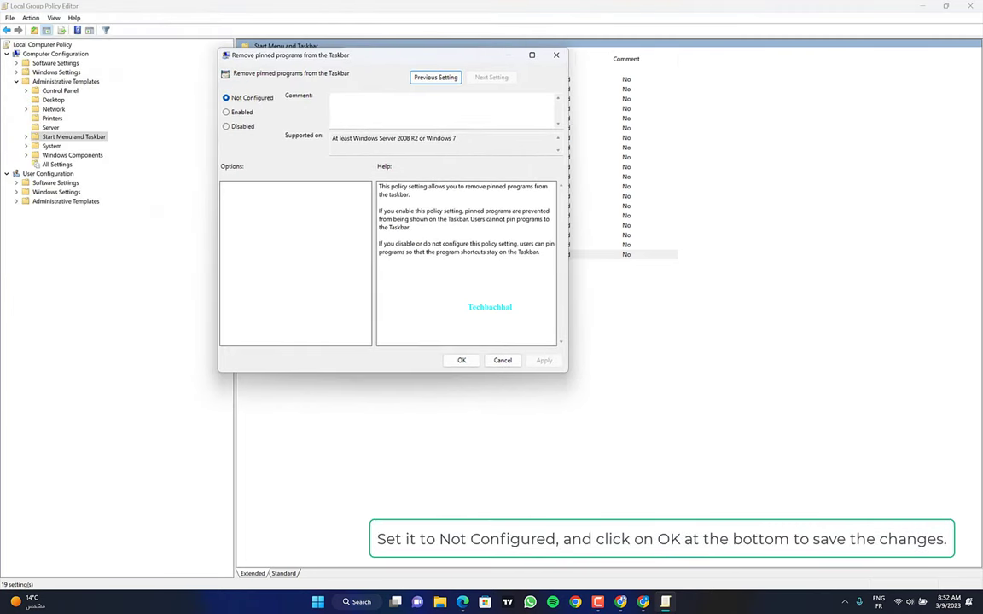
pyautogui.click(269, 99)
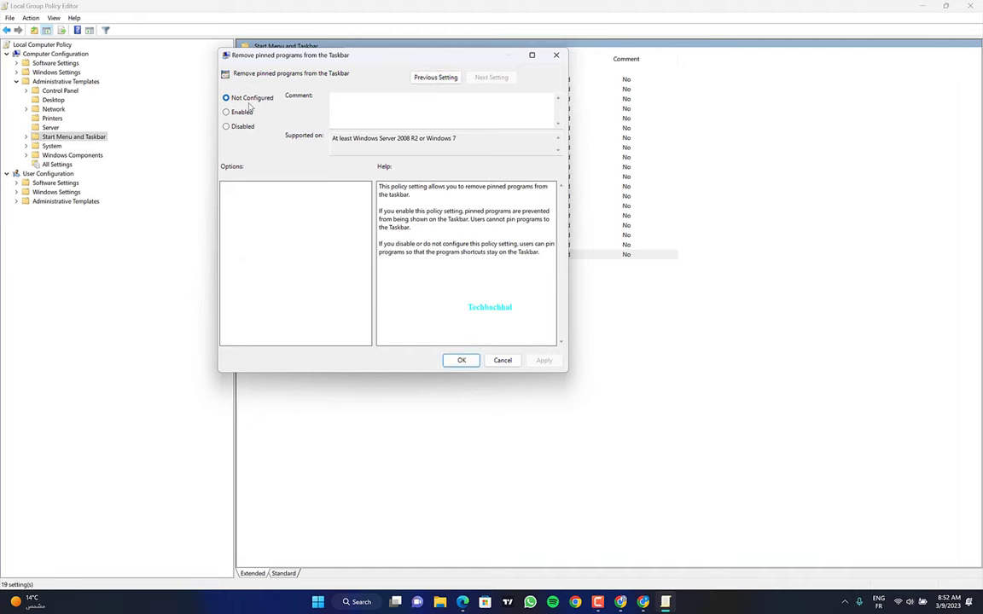
pyautogui.click(467, 362)
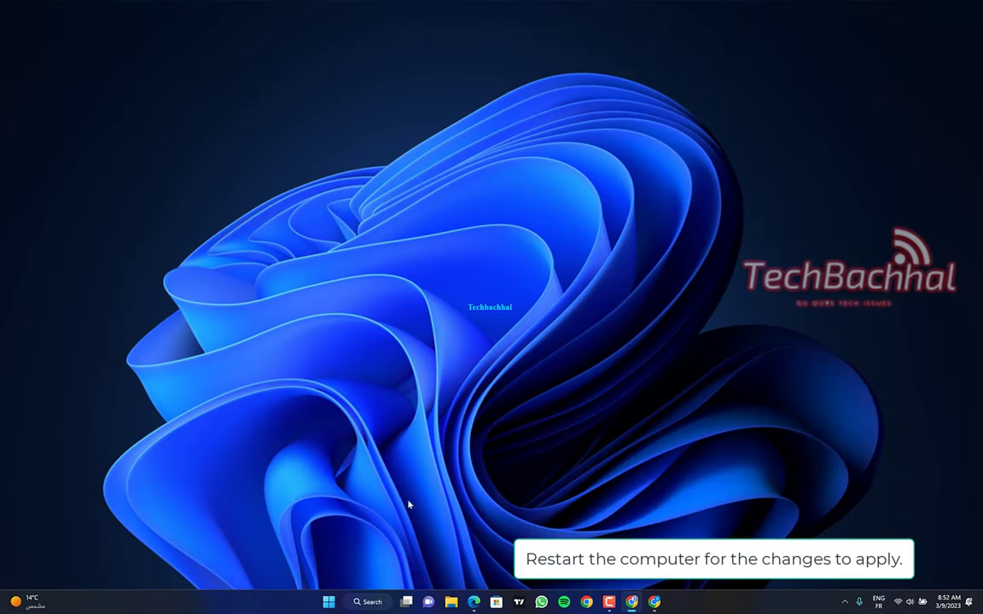
# Restart the computer to apply the policy change
pyautogui.rightClick(323, 606)
pyautogui.moveTo(363, 561)
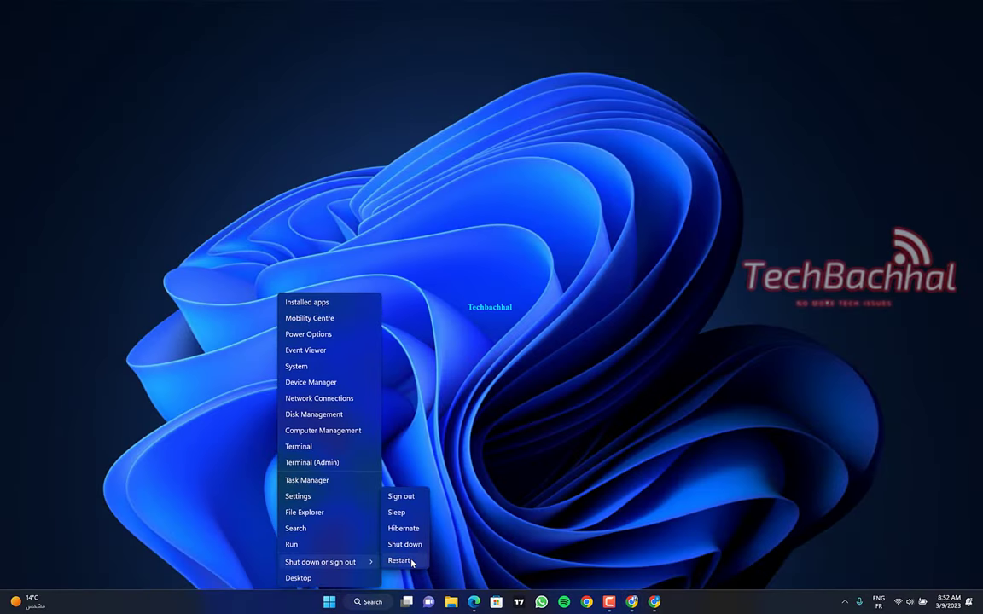
pyautogui.click(398, 560)
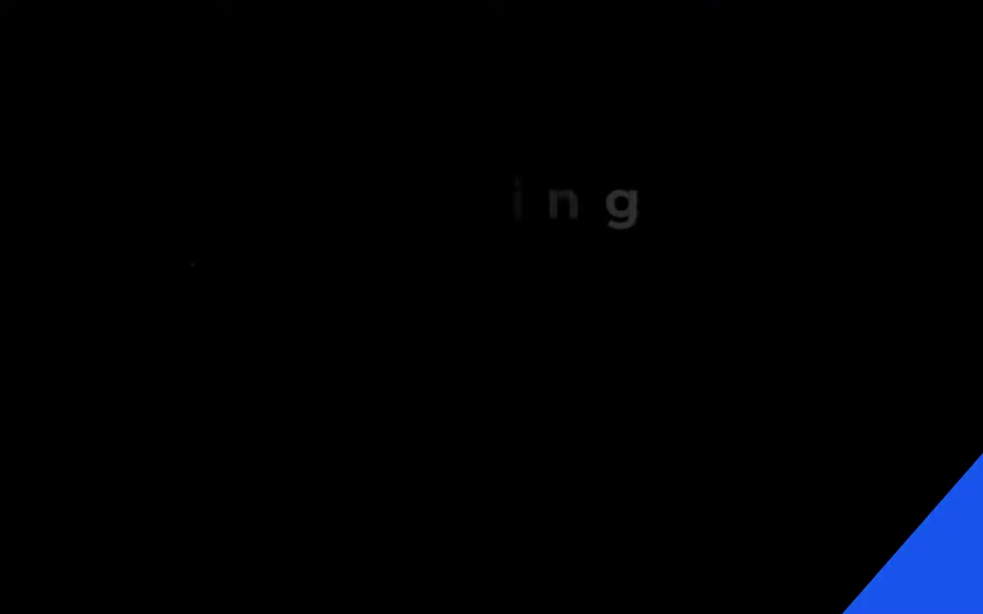